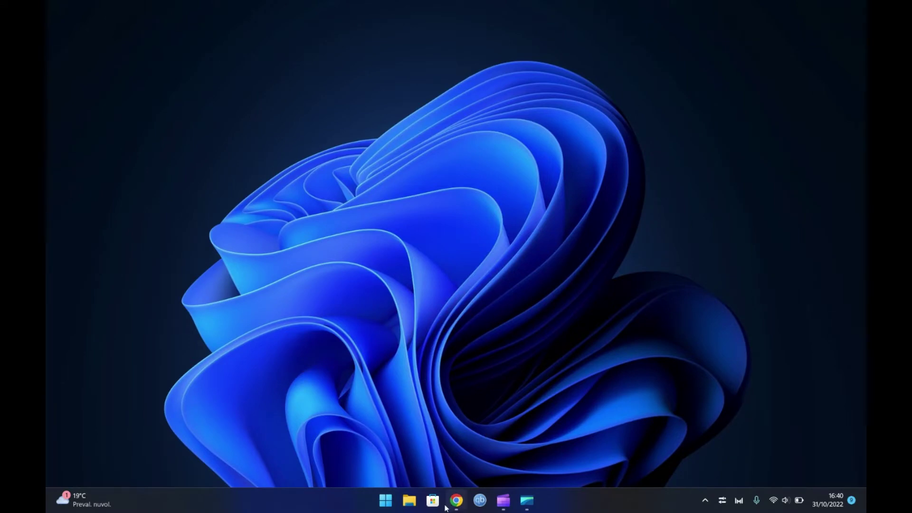
Play the Claredot sine tone with the system volume raised and move it from 500 to 535 Hz.
left_click(456, 500)
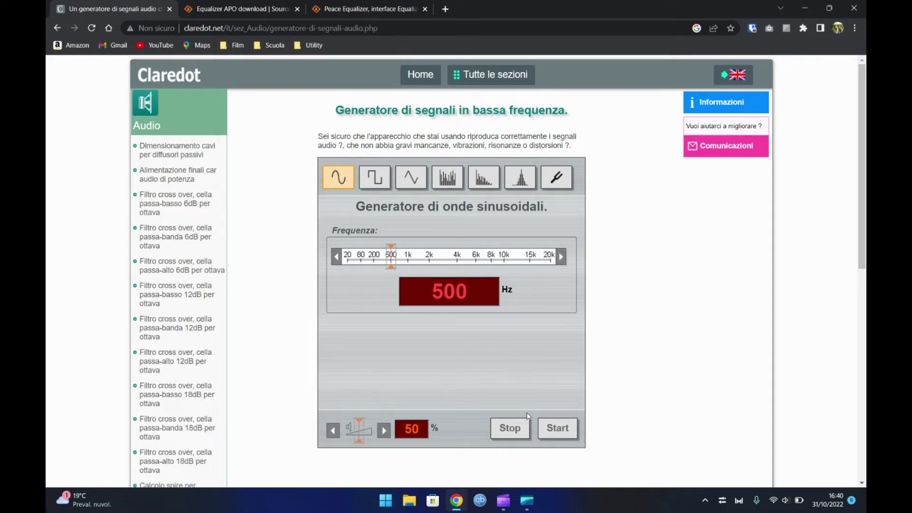
left_click(549, 430)
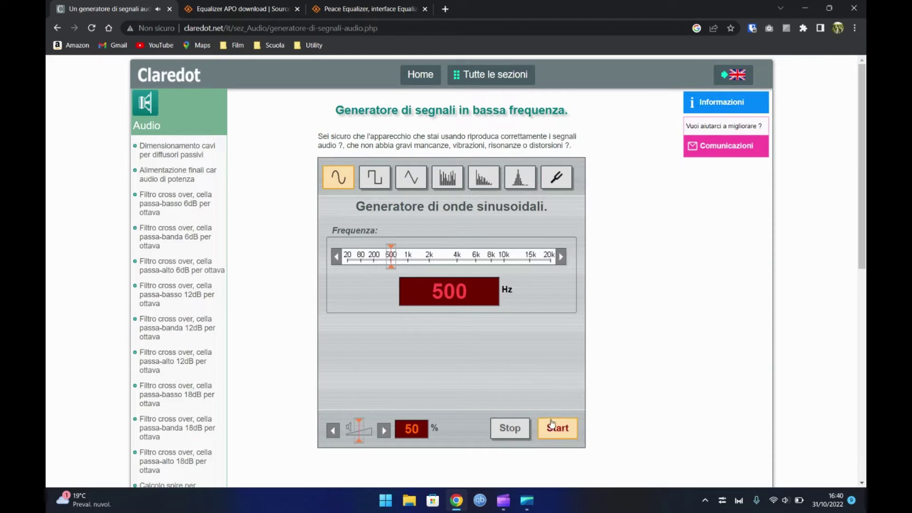
key("XF86AudioLowerVolume")
key("XF86AudioRaiseVolume")
key("XF86AudioRaiseVolume")
key("XF86AudioRaiseVolume")
key("XF86AudioRaiseVolume")
key("XF86AudioRaiseVolume")
key("XF86AudioRaiseVolume")
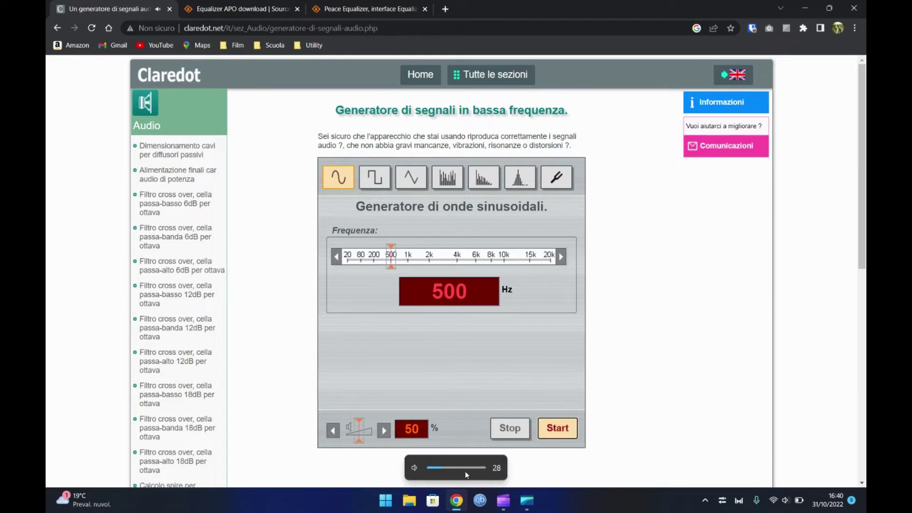
key("XF86AudioRaiseVolume")
key("XF86AudioRaiseVolume")
key("XF86AudioRaiseVolume")
key("XF86AudioRaiseVolume")
key("XF86AudioRaiseVolume")
key("XF86AudioRaiseVolume")
key("XF86AudioRaiseVolume")
key("XF86AudioRaiseVolume")
key("XF86AudioRaiseVolume")
key("XF86AudioRaiseVolume")
key("XF86AudioRaiseVolume")
key("XF86AudioRaiseVolume")
key("XF86AudioRaiseVolume")
key("XF86AudioRaiseVolume")
key("XF86AudioRaiseVolume")
key("XF86AudioRaiseVolume")
key("XF86AudioRaiseVolume")
left_click_drag(391, 259, 414, 265)
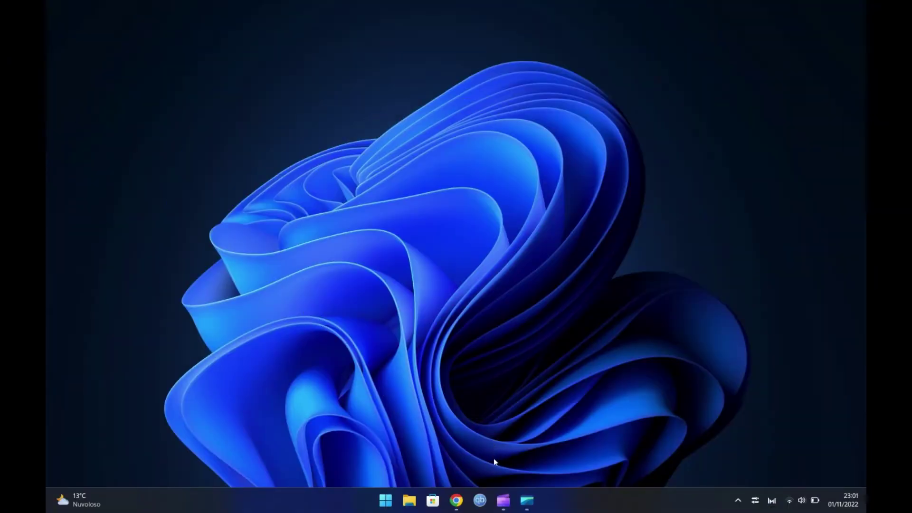
Download EqualizerAPO64-1.3.exe from the SourceForge page and run it.
left_click(464, 503)
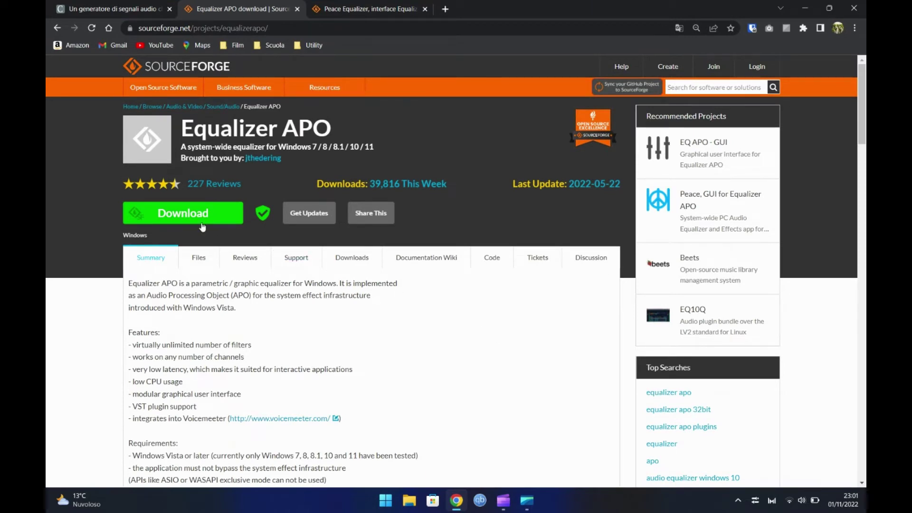
left_click(188, 219)
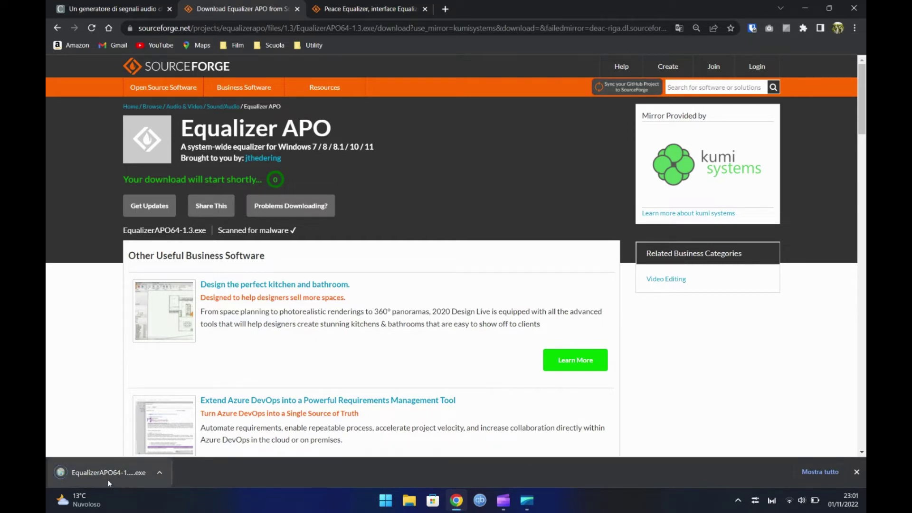
left_click(109, 476)
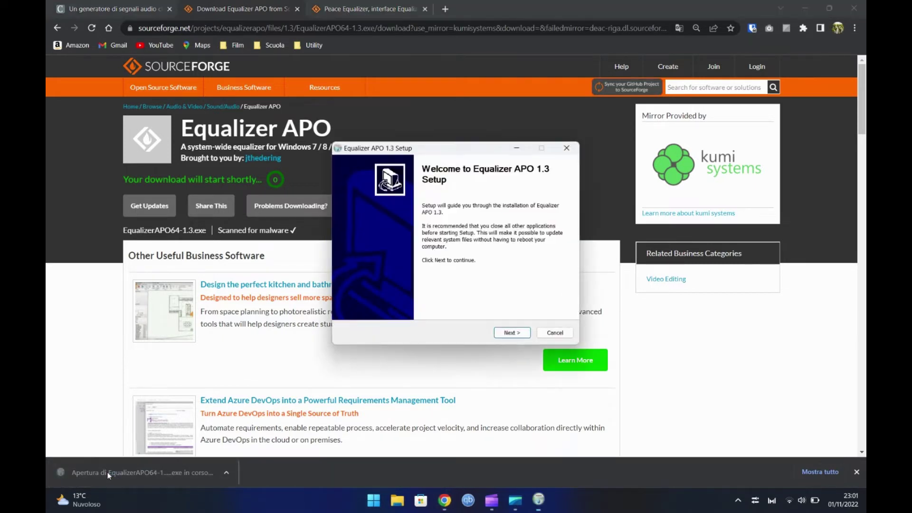
Install Equalizer APO 1.3 with the license accepted and the default location.
left_click(508, 334)
left_click(508, 334)
left_click(508, 333)
left_click(512, 332)
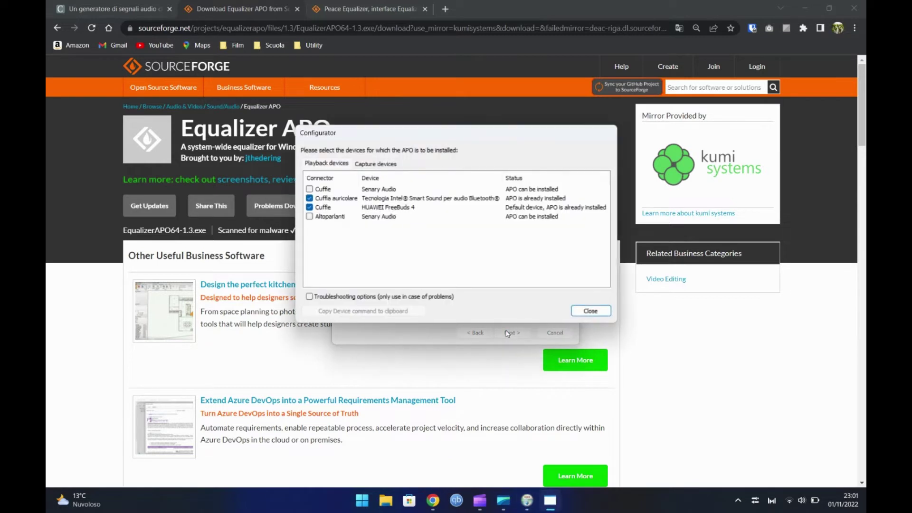
Enable Equalizer APO for Cuffie (Senary Audio) and Altoparlanti in the Configurator.
left_click(310, 189)
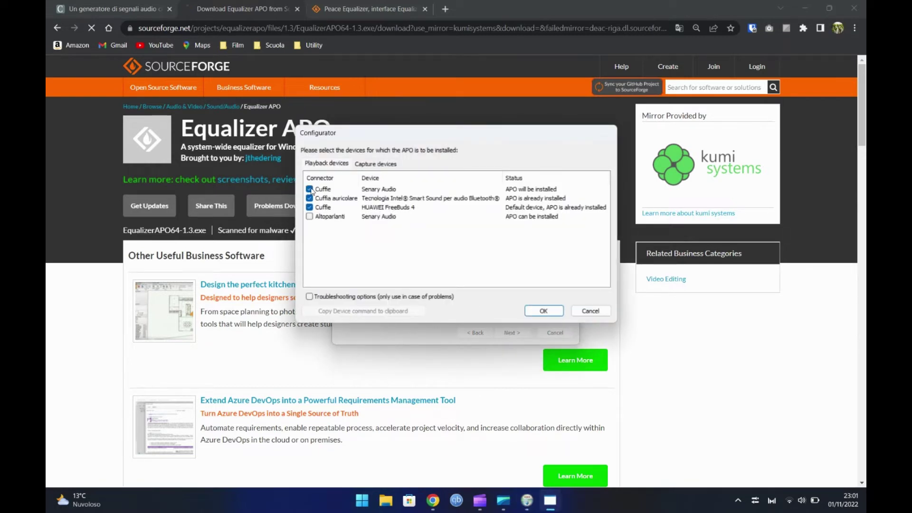
left_click(310, 216)
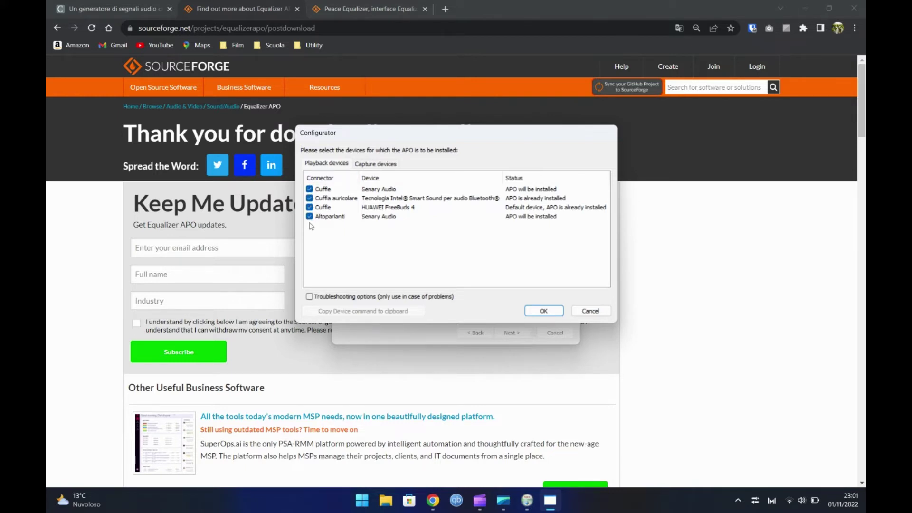
left_click(537, 310)
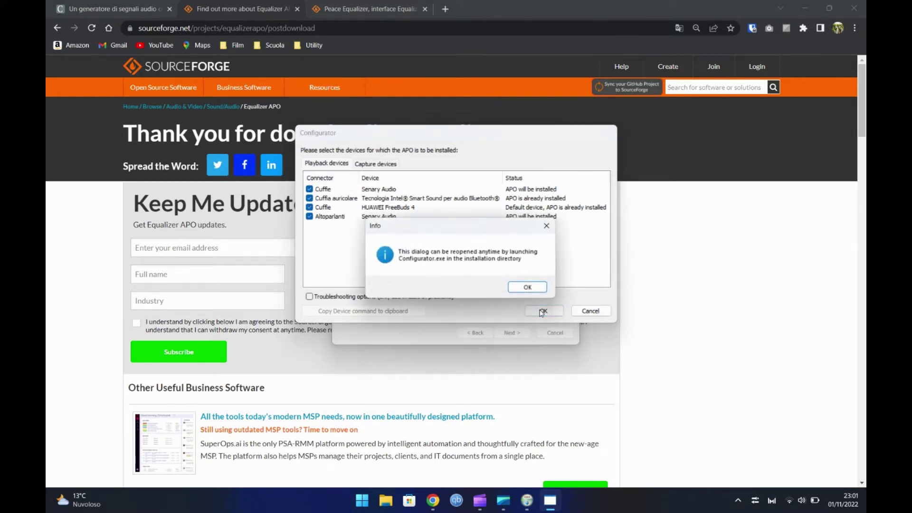
left_click(525, 288)
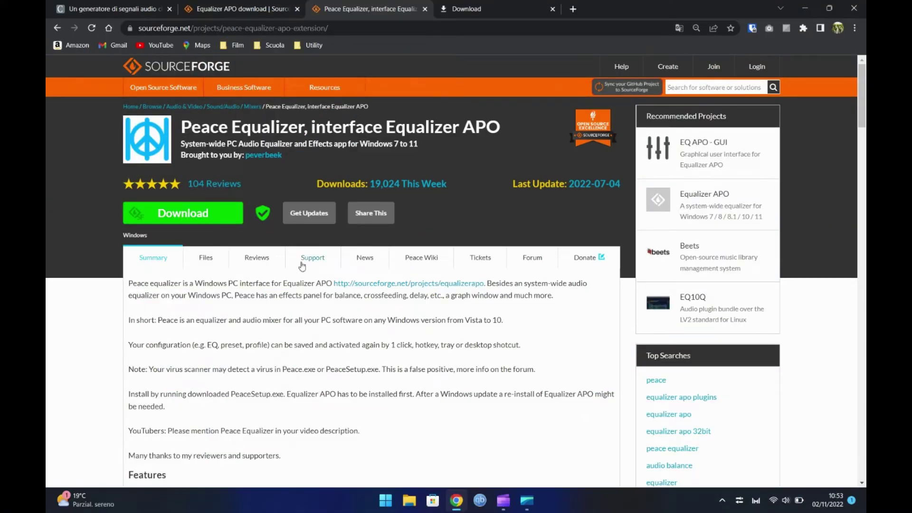
Download PeaceSetup.exe and install Peace 1.6.2.6.
left_click(217, 217)
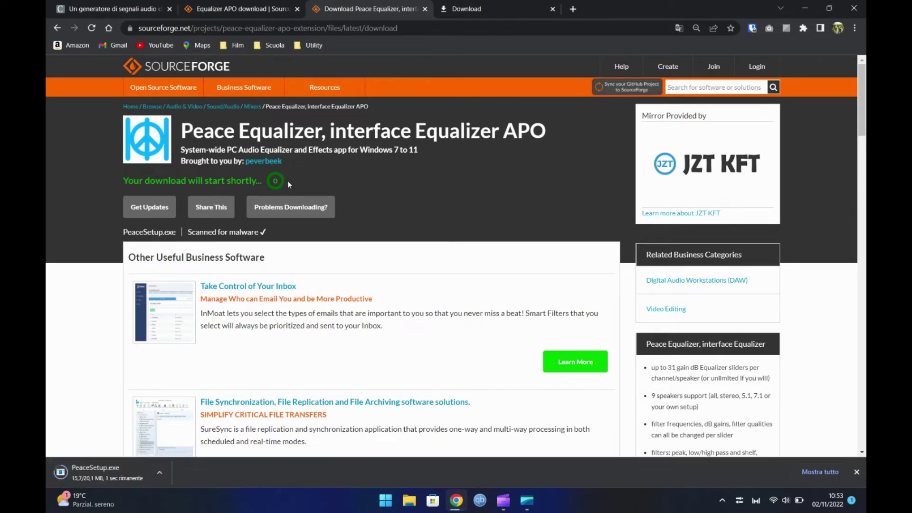
left_click(107, 472)
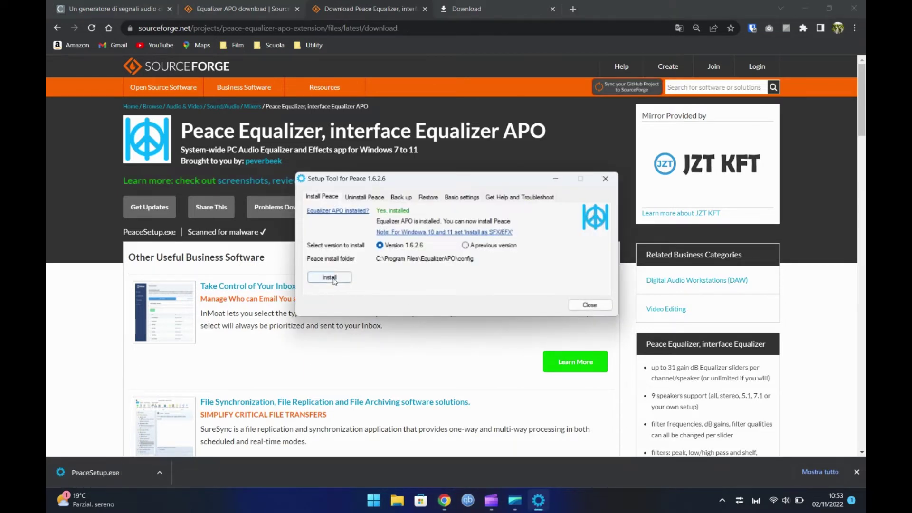
left_click(333, 279)
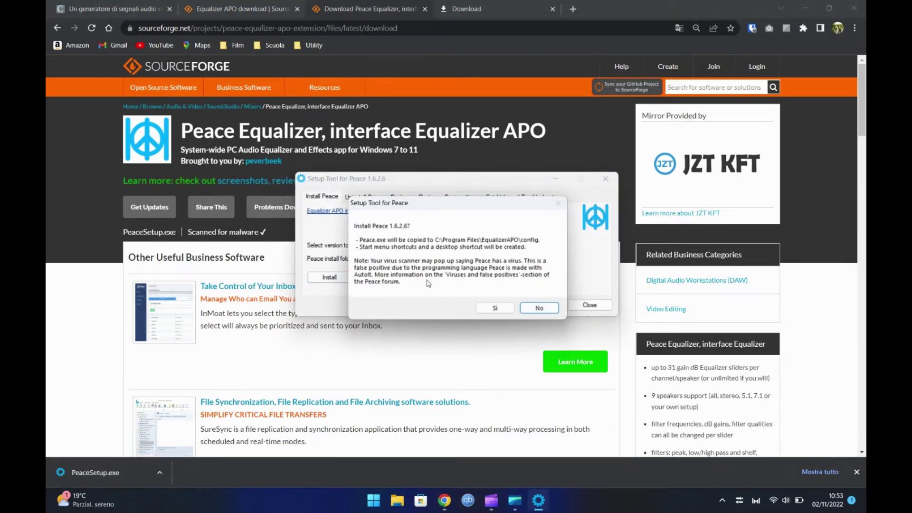
left_click(495, 308)
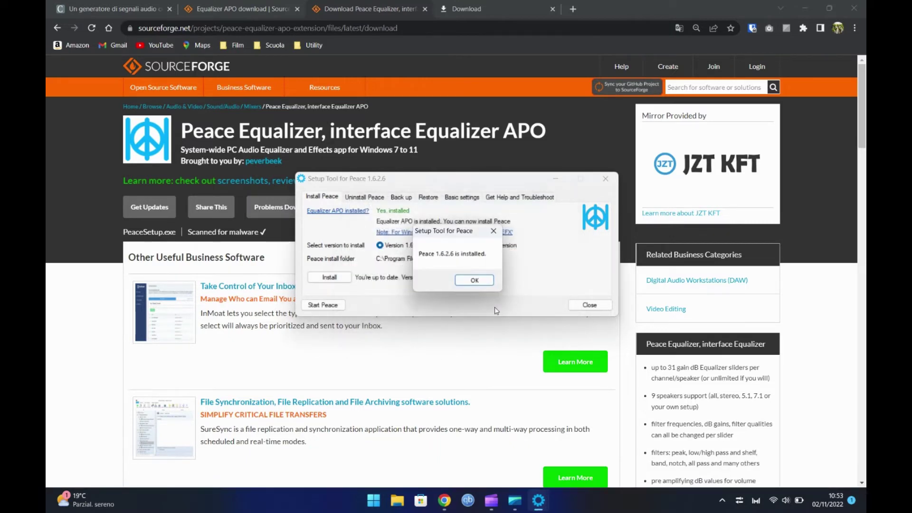
left_click(474, 281)
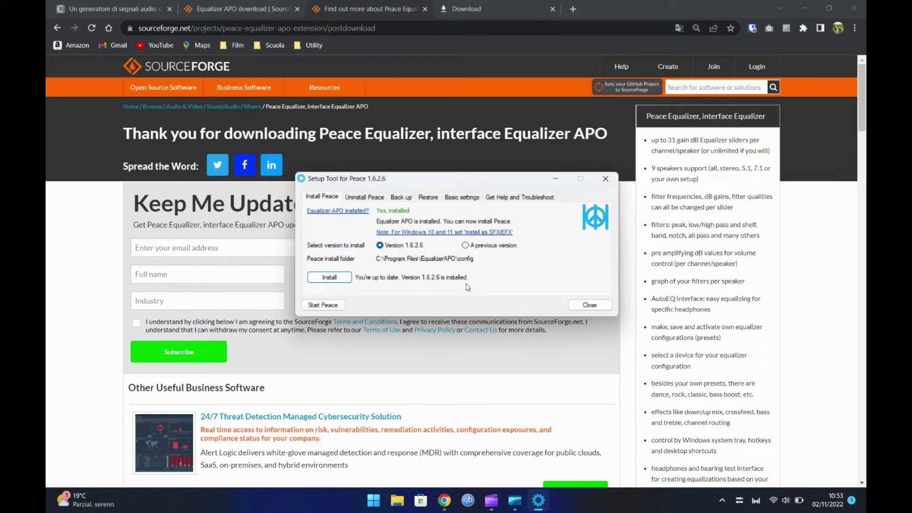
Start Peace and open its equalizer window from the notification-area icon.
left_click(339, 306)
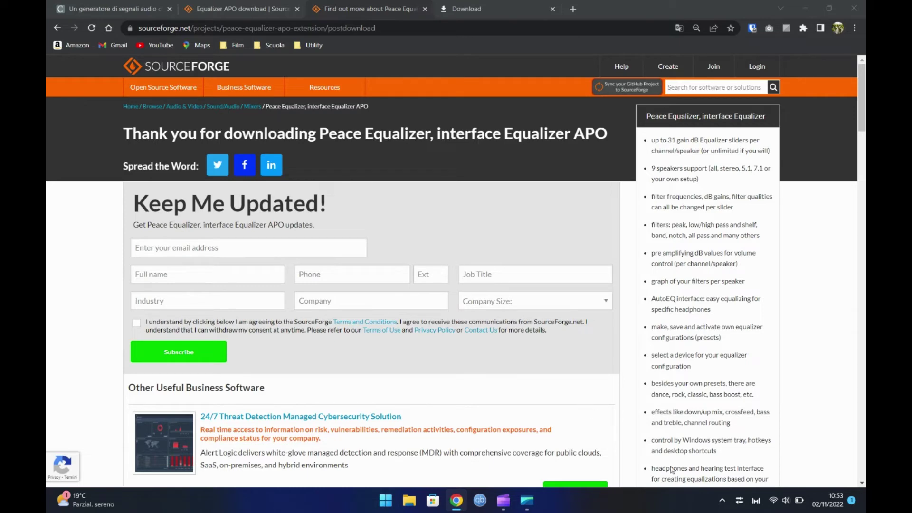
left_click(722, 500)
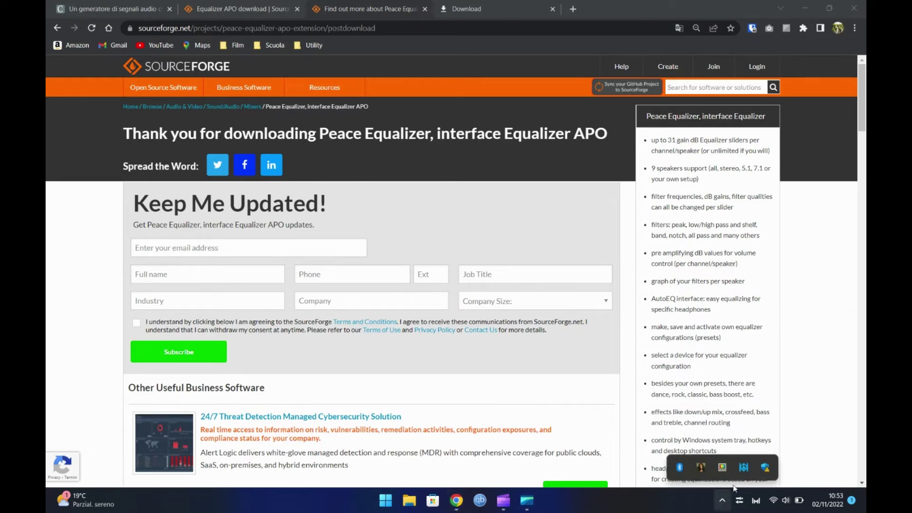
left_click(745, 470)
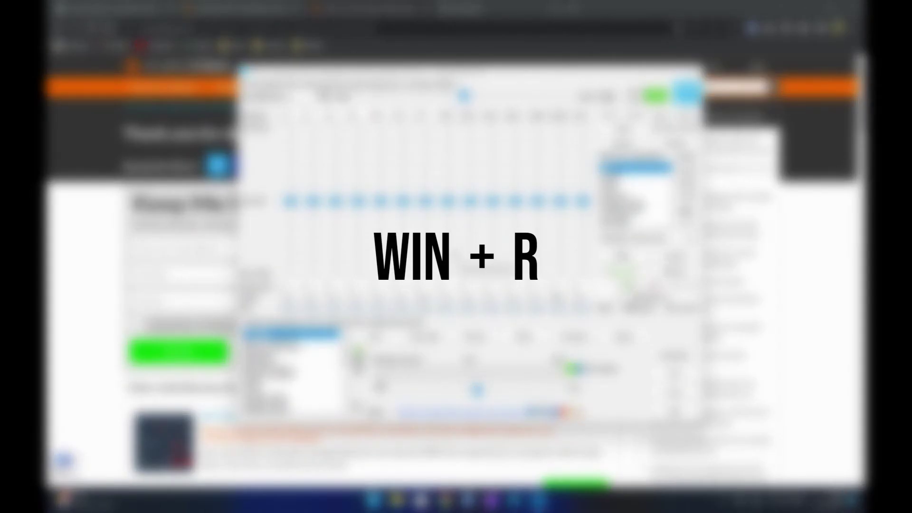
Keep the speakers' default format at 24 bit, 48000 Hz, test it, and close the properties.
key("super+r")
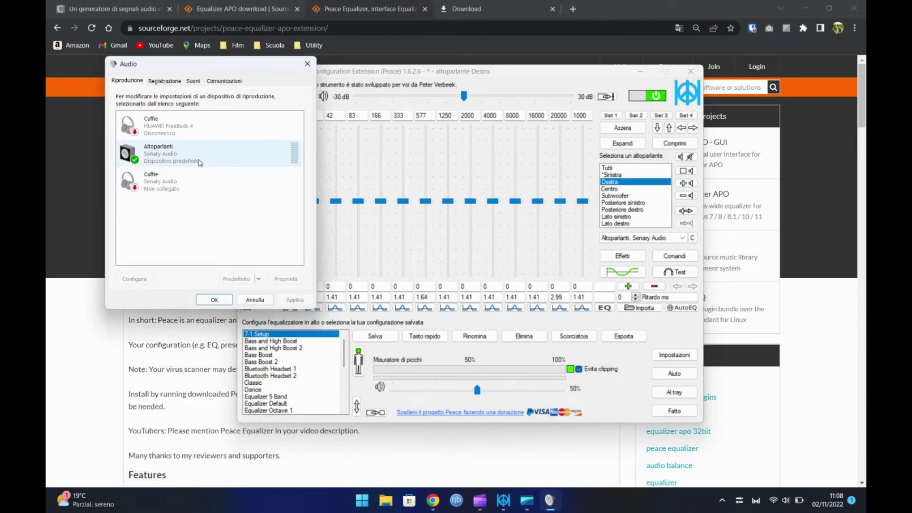
double_click(195, 161)
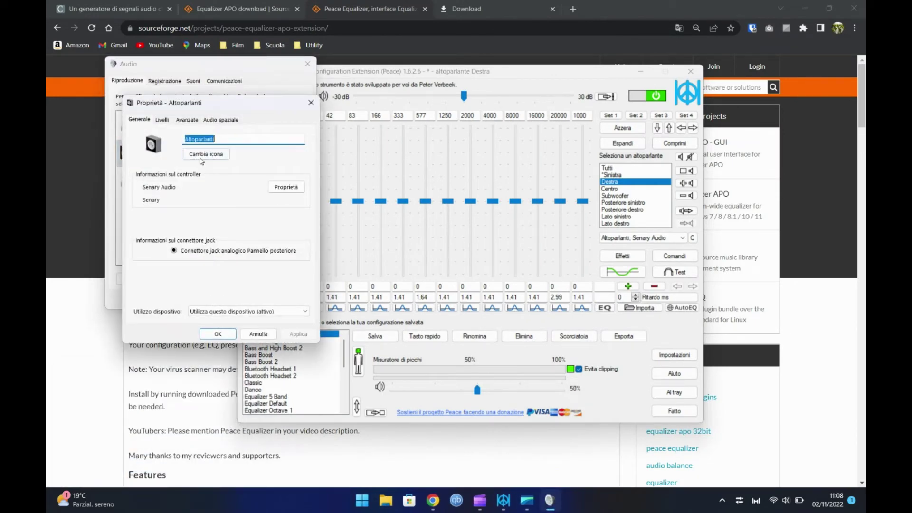
left_click(186, 121)
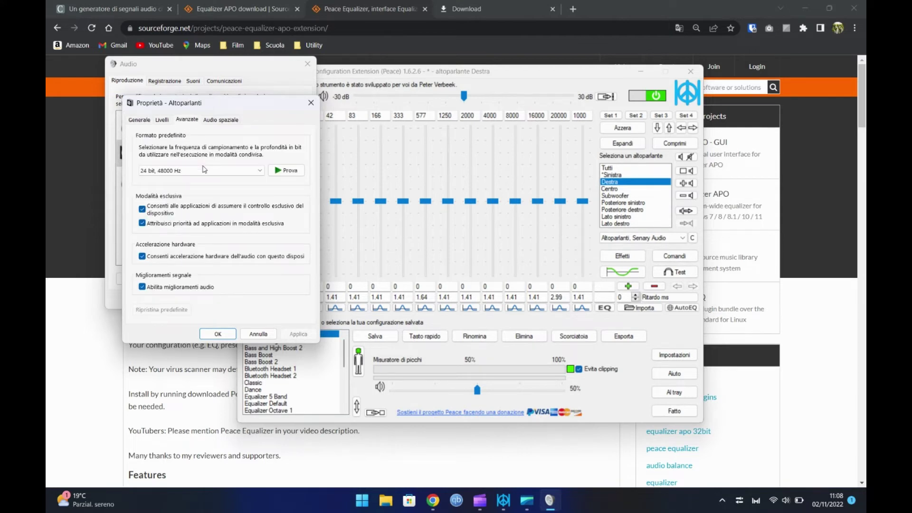
left_click(204, 171)
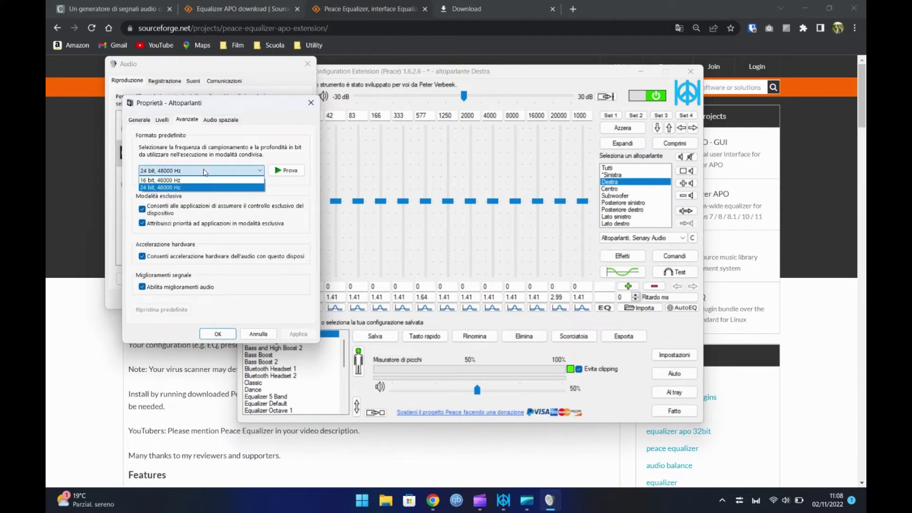
left_click(166, 189)
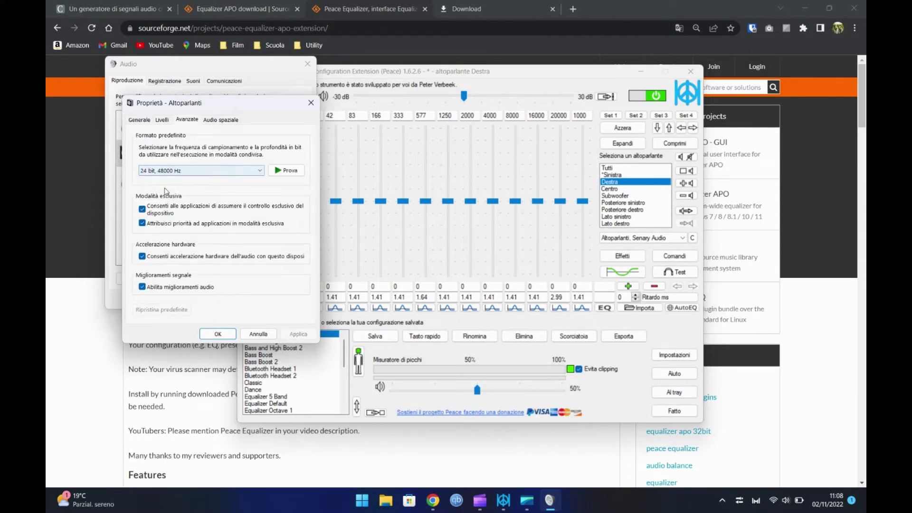
left_click(286, 171)
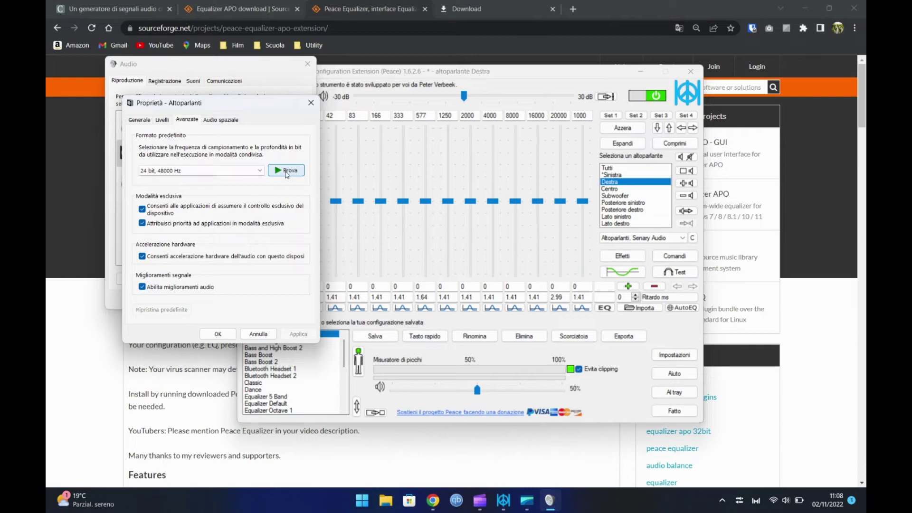
left_click(217, 334)
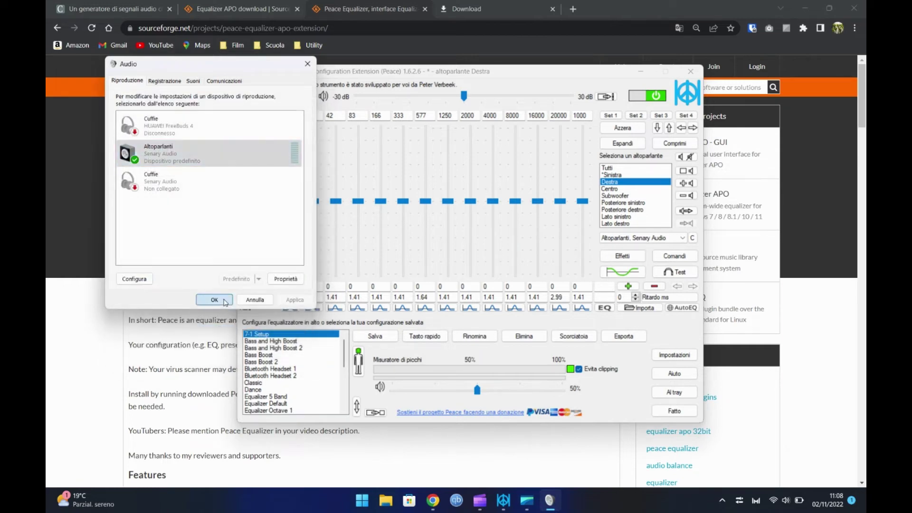
Close the Audio settings and select the left speaker (Sinistra) in Peace.
left_click(226, 301)
left_click(613, 168)
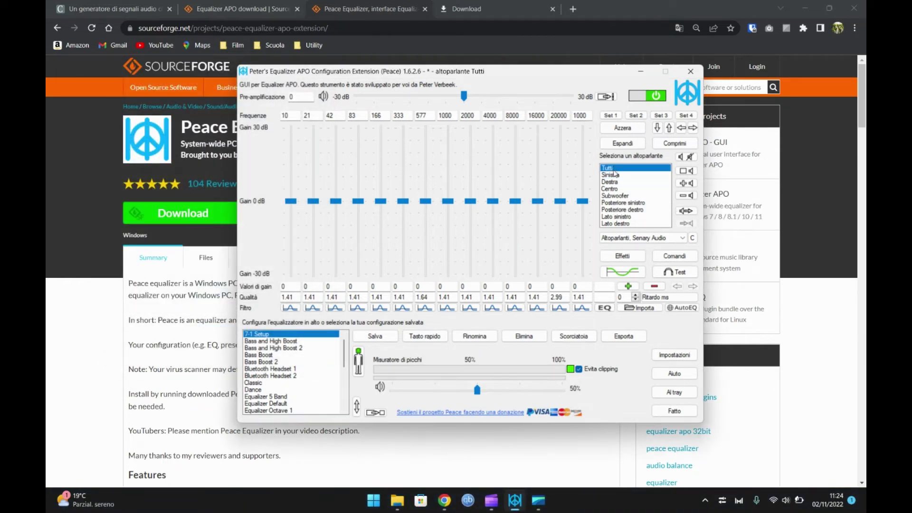
left_click(615, 174)
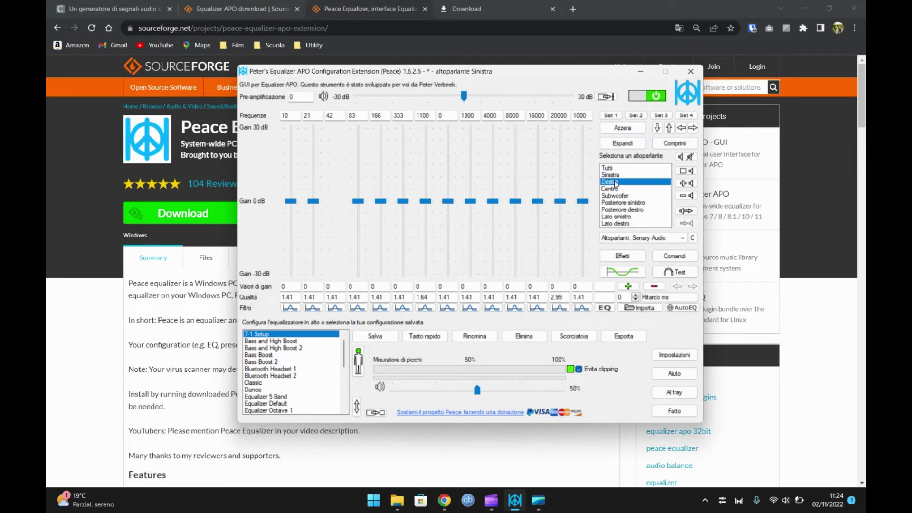
left_click(615, 182)
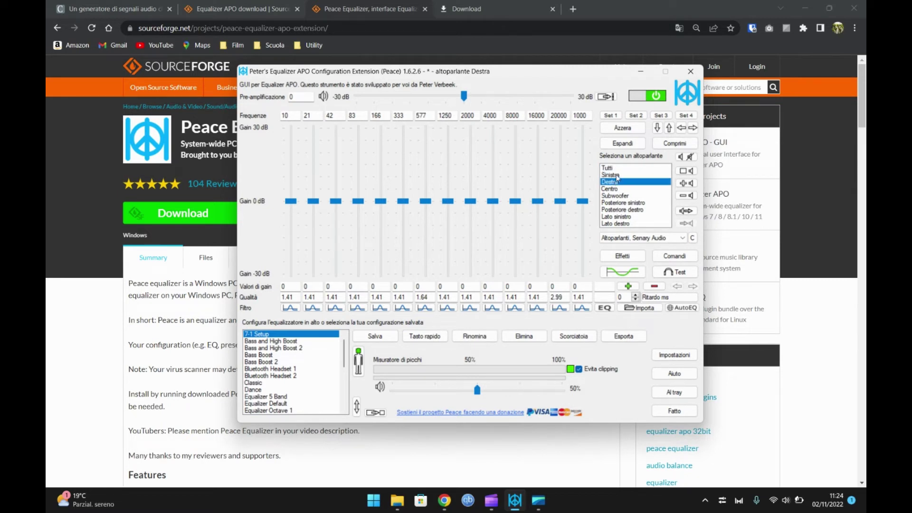
left_click(616, 175)
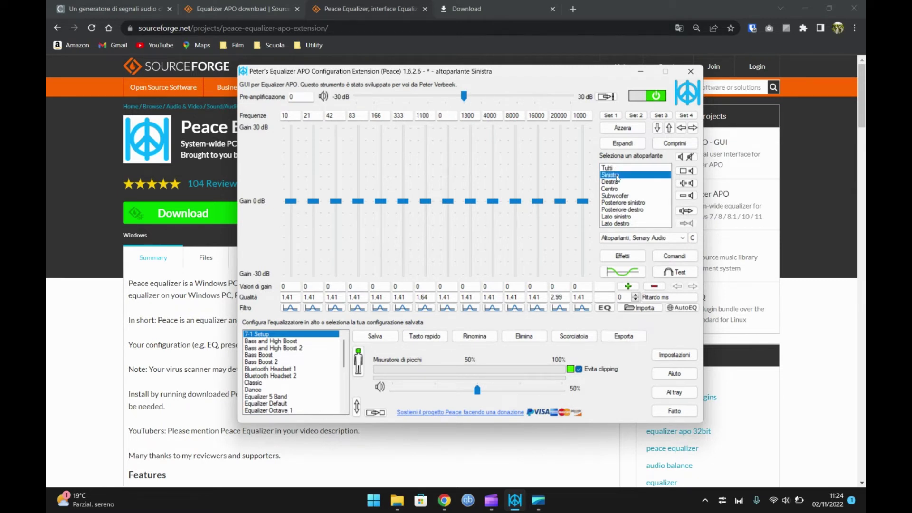
Set the eighth band to 1200 Hz and lower its gain to -6 dB.
left_click(443, 117)
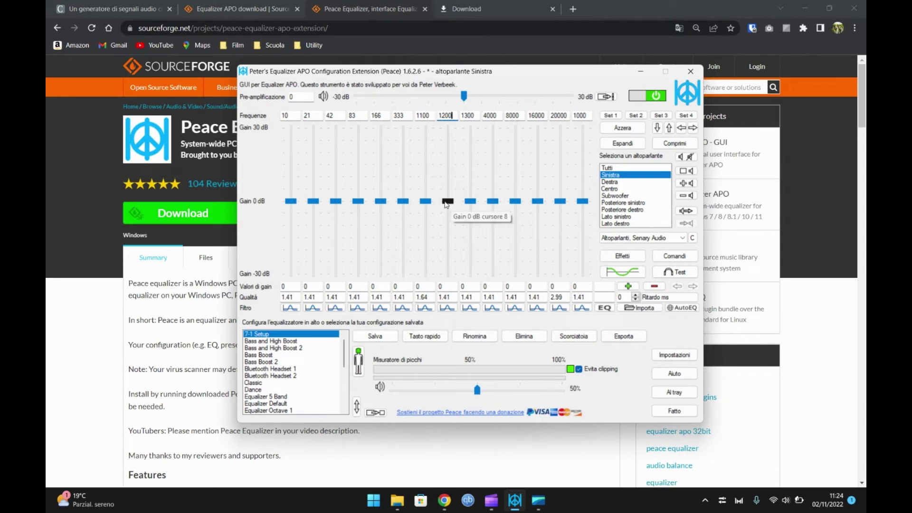
left_click_drag(447, 202, 447, 215)
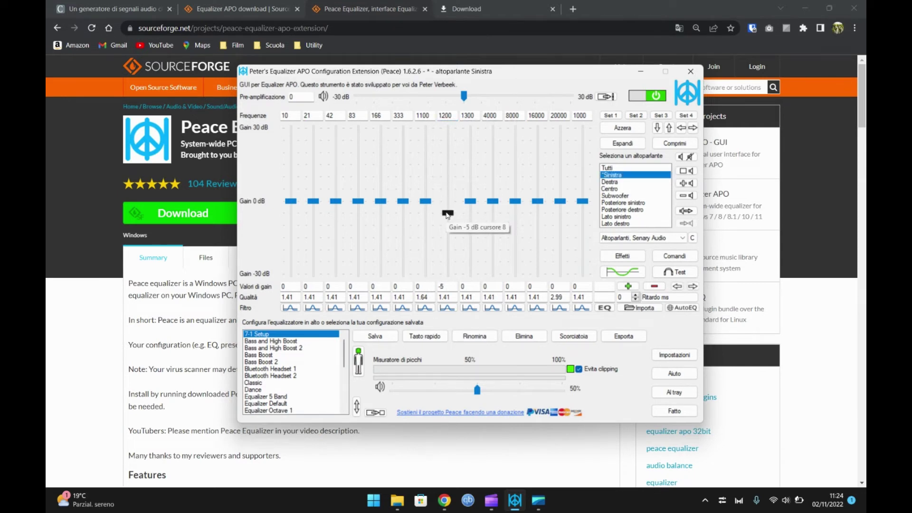
left_click_drag(447, 217, 448, 219)
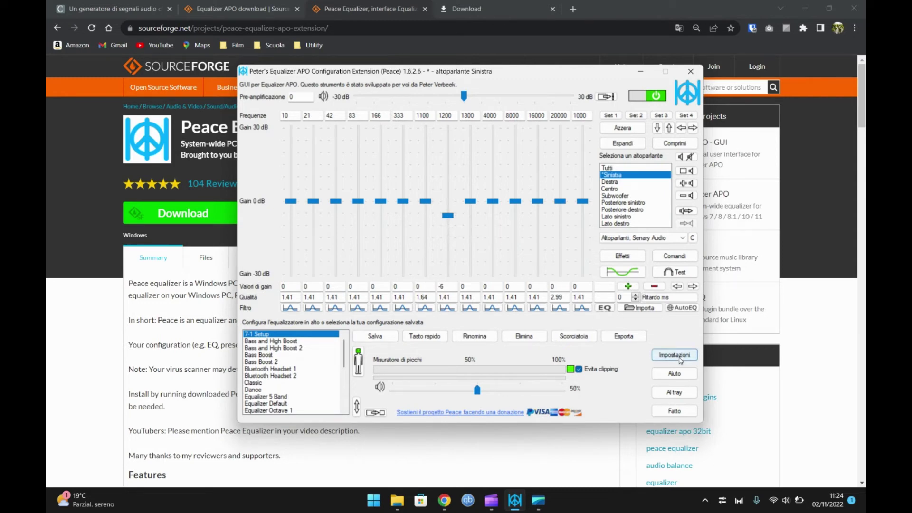
Enable Peace's Avvio option to run at Windows startup and click Salva.
key("alt+F4")
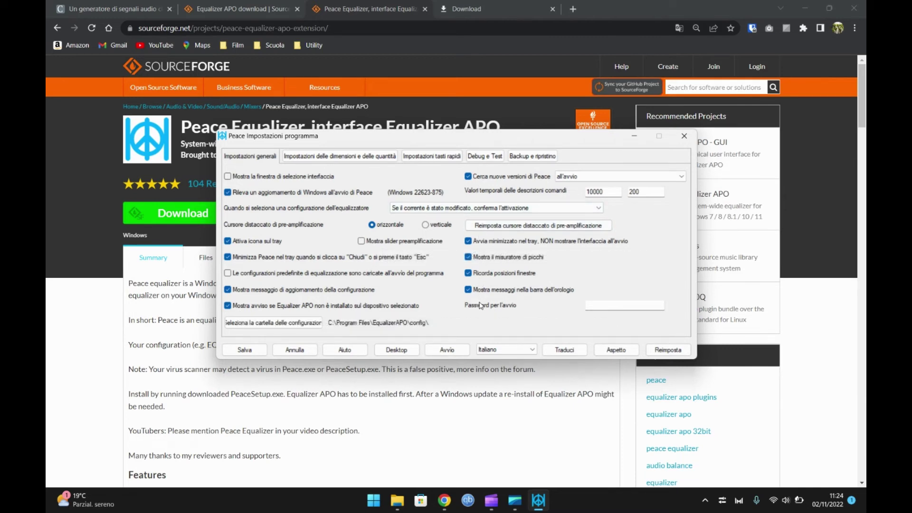
left_click(442, 352)
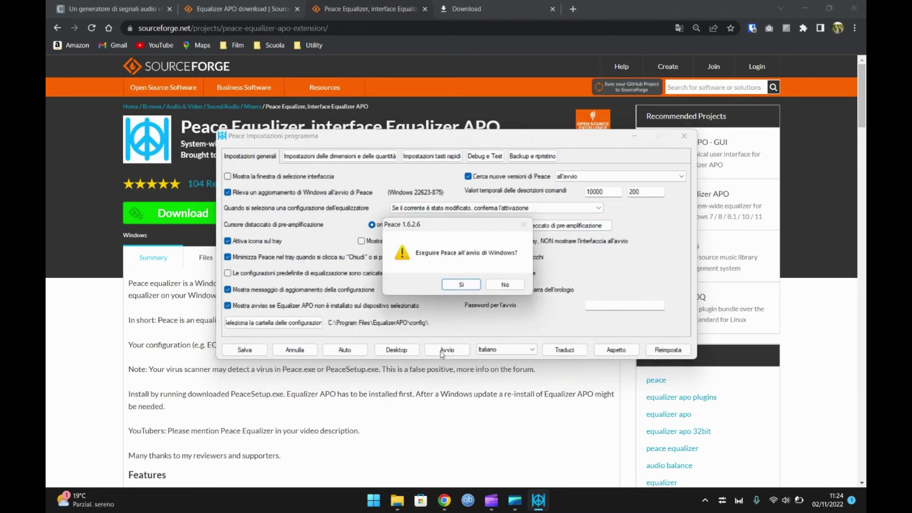
left_click(458, 286)
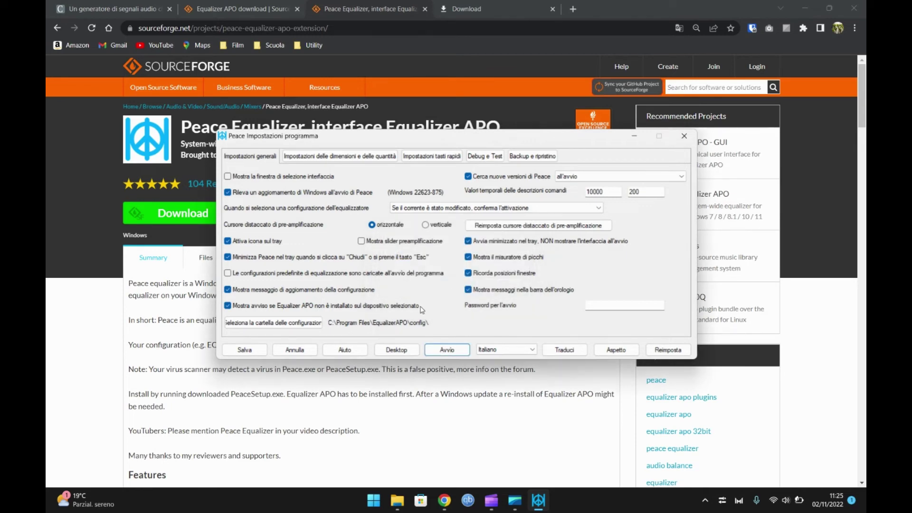
left_click(252, 353)
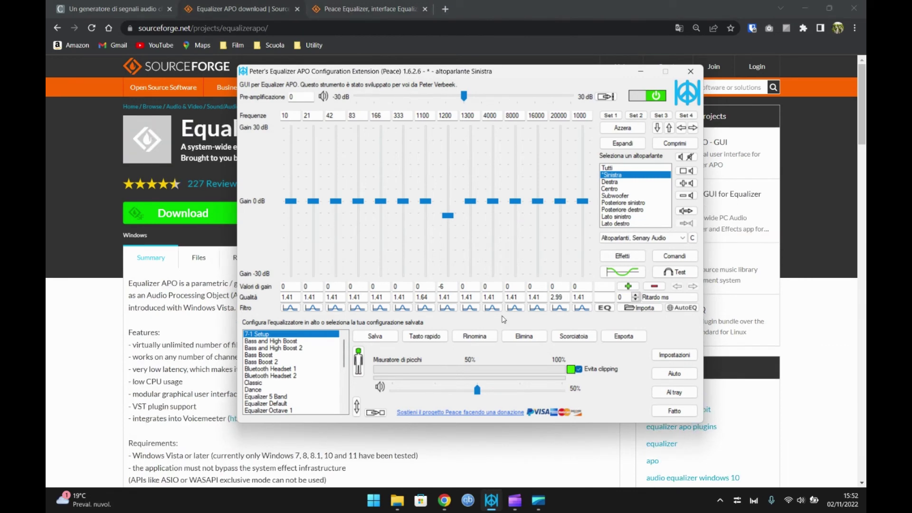
Play the Claredot sine tone, move the Frequenza slider to about 2265 Hz, and stop it.
left_click(103, 282)
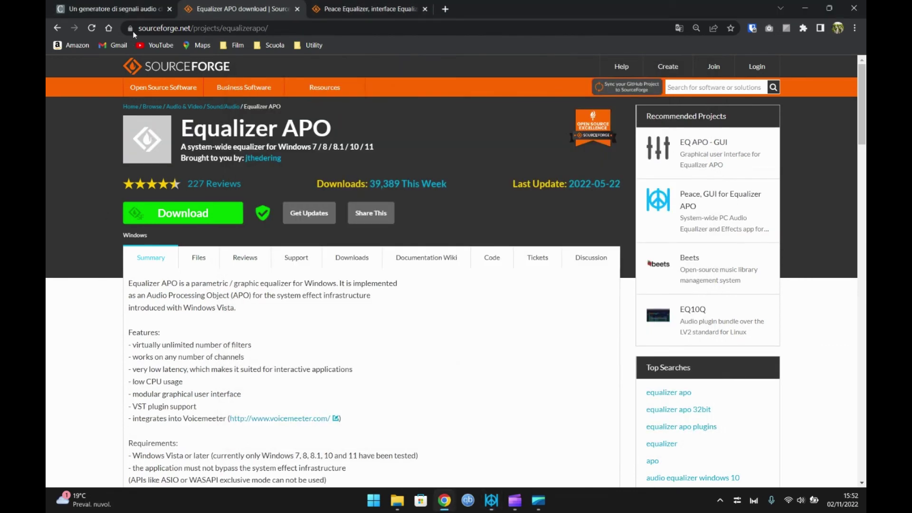
left_click(127, 12)
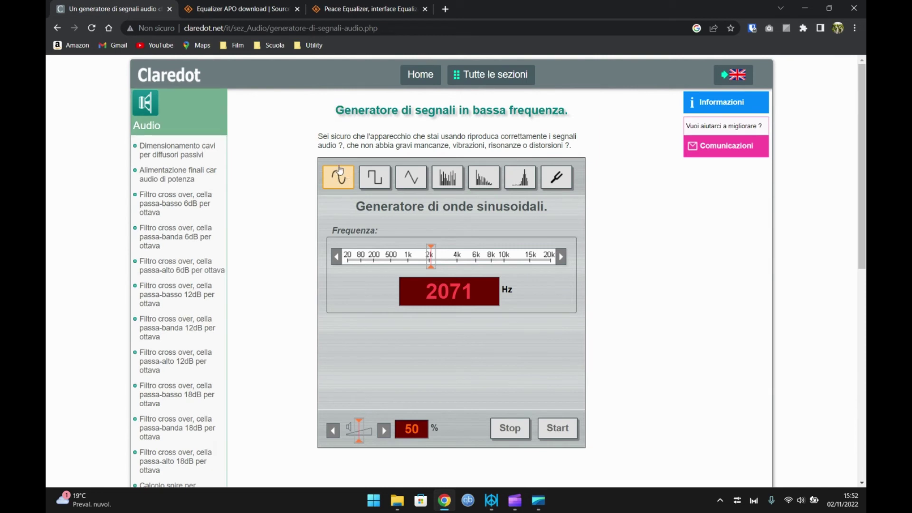
left_click(557, 428)
mouse_move(432, 269)
left_mouse_down()
mouse_move(393, 269)
mouse_move(450, 267)
mouse_move(394, 268)
mouse_move(436, 267)
left_mouse_up()
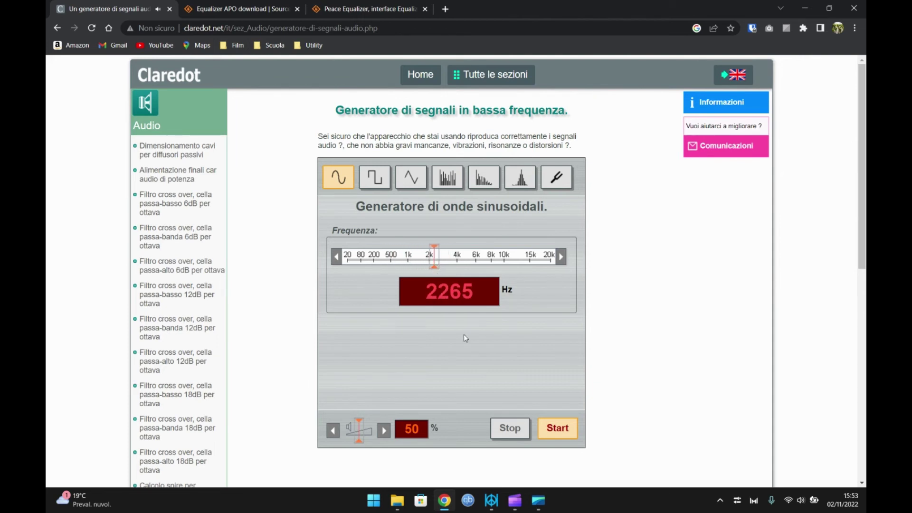
left_click(509, 429)
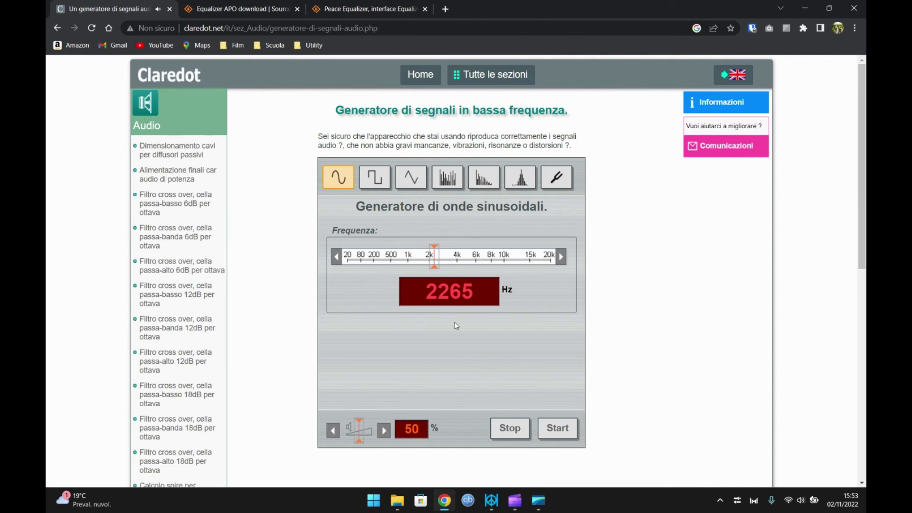